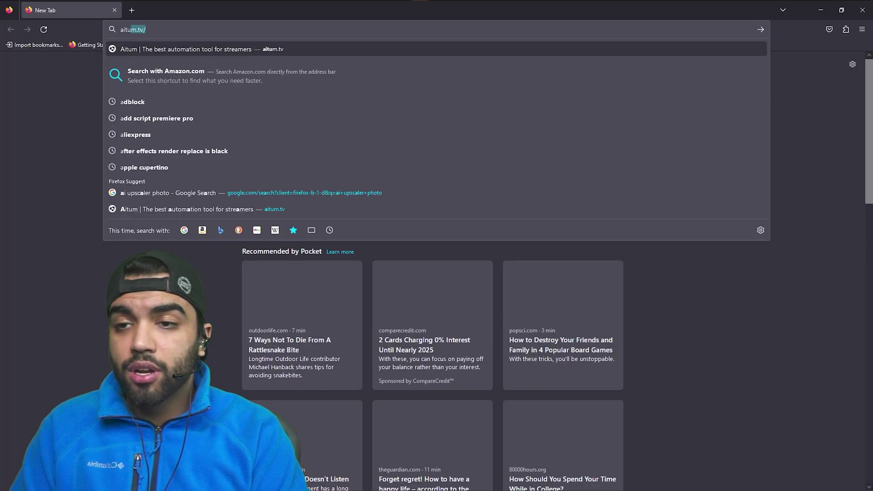
- Open aitum.tv and download the free Aitum Vertical plugin from its Vertical Plugin page
{"action": "key", "text": "Return"}
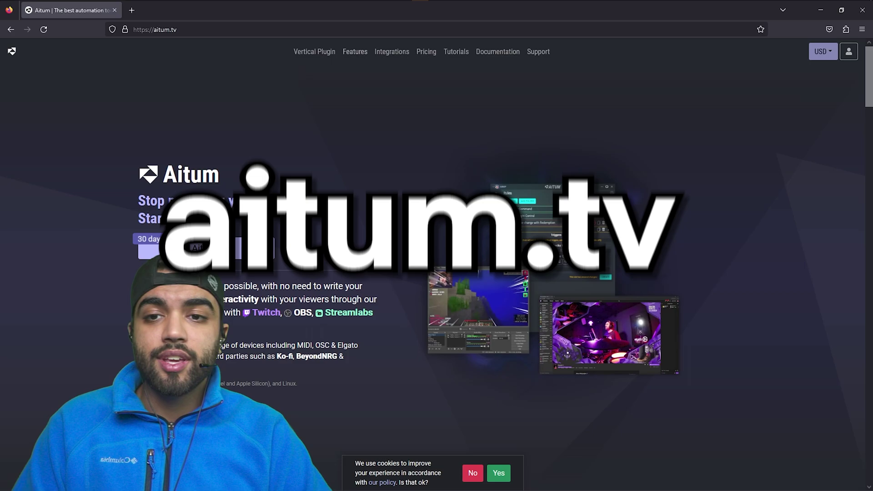
{"action": "left_click", "coordinate": [315, 52]}
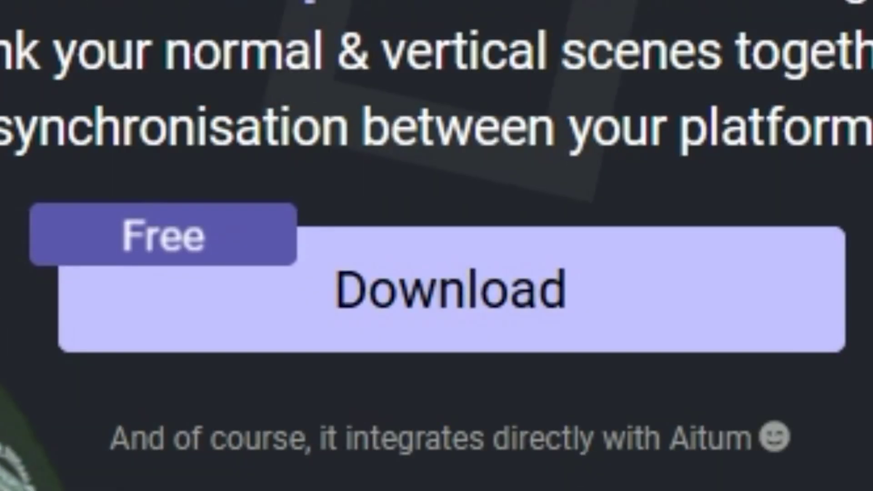
{"action": "left_click", "coordinate": [207, 269]}
- Open mangotalkstech.com in a new tab and look through the store's wallpaper packs
{"action": "key", "text": "ctrl+t"}
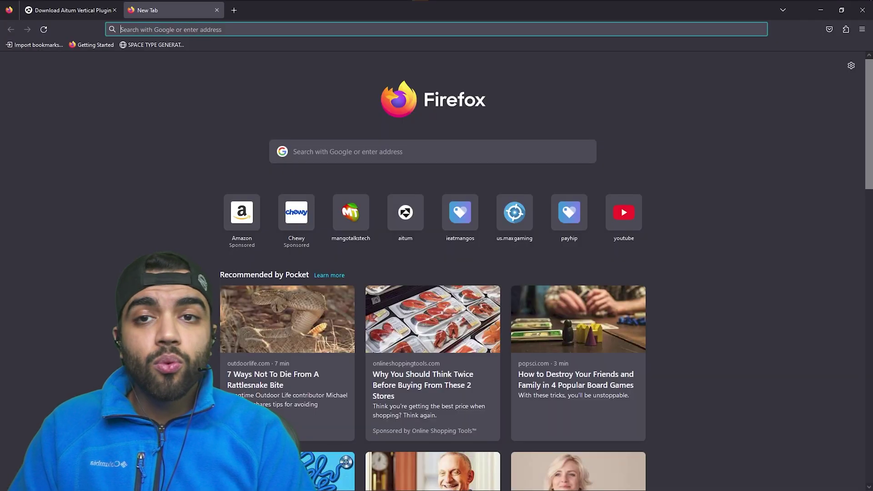
{"action": "type", "text": "ieatmangos.com/"}
{"action": "key", "text": "Return"}
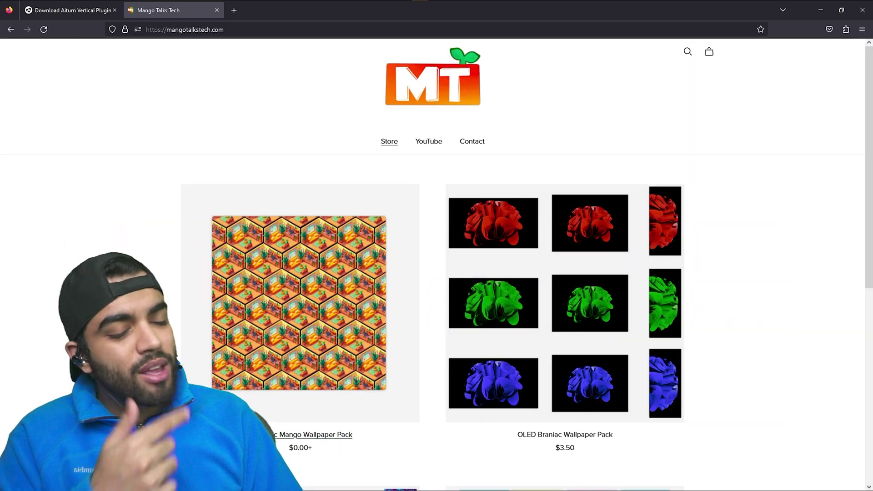
{"action": "scroll", "coordinate": [437, 264], "scroll_direction": "down", "scroll_amount": 8}
{"action": "scroll", "coordinate": [436, 264], "scroll_direction": "up", "scroll_amount": 4}
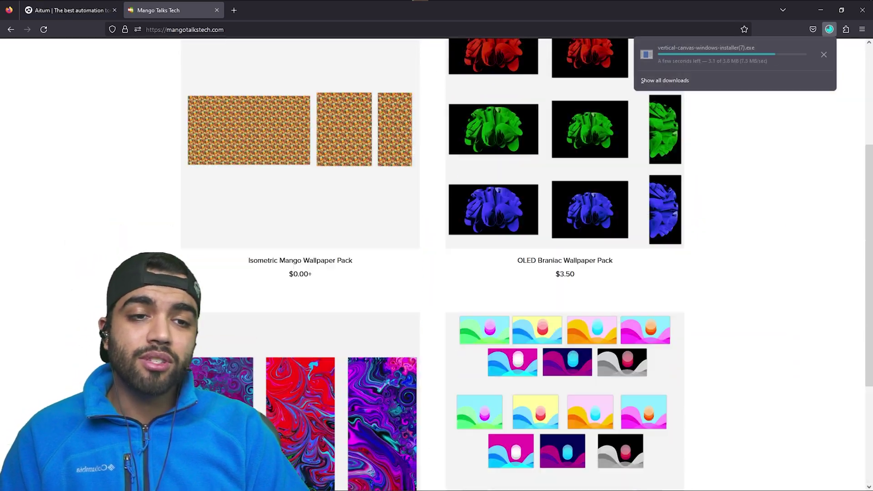
{"action": "scroll", "coordinate": [437, 264], "scroll_direction": "up", "scroll_amount": 4}
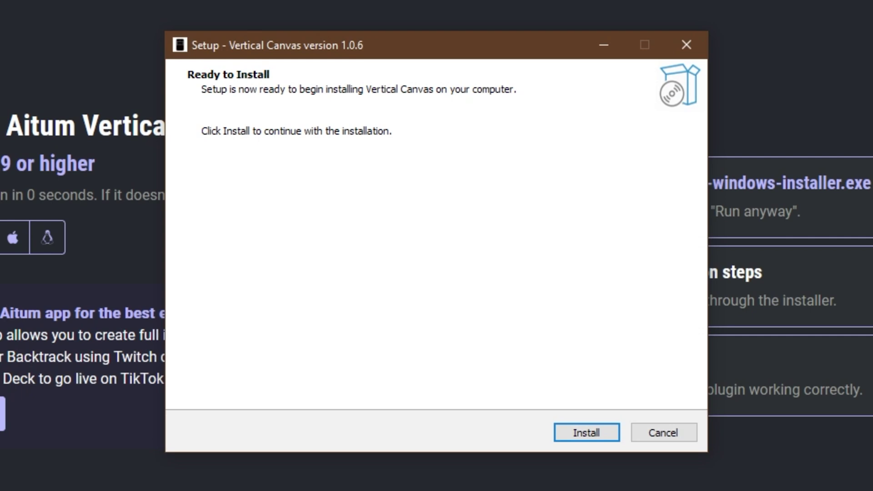
- Start installing Vertical Canvas version 1.0.6 and cancel the setup
{"action": "key", "text": "Return"}
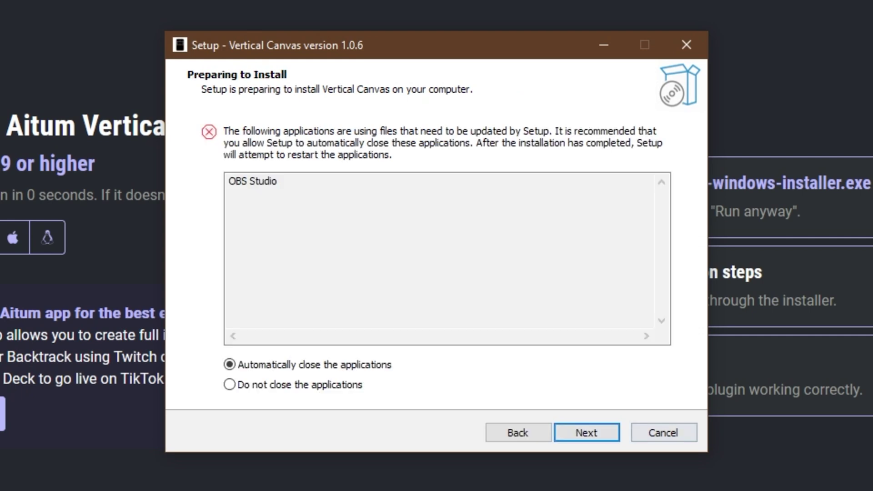
{"action": "left_click", "coordinate": [663, 433]}
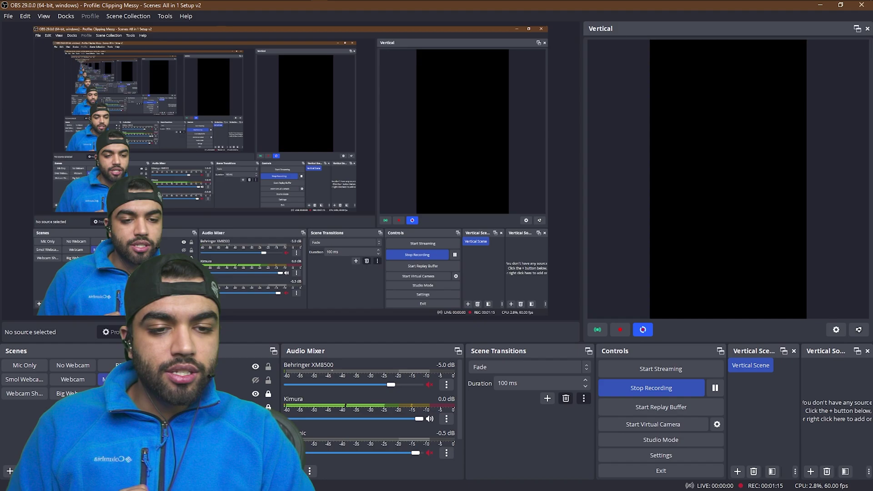
- In OBS Studio, widen the Vertical preview dock and enlarge the Vertical Scenes and Vertical Sources docks
{"action": "left_click_drag", "start_coordinate": [582, 182], "coordinate": [432, 182]}
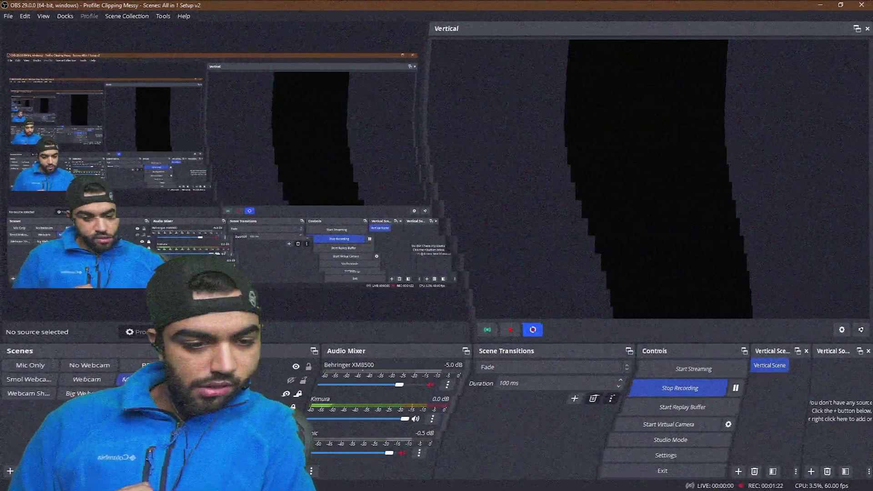
{"action": "left_click_drag", "start_coordinate": [713, 409], "coordinate": [720, 409]}
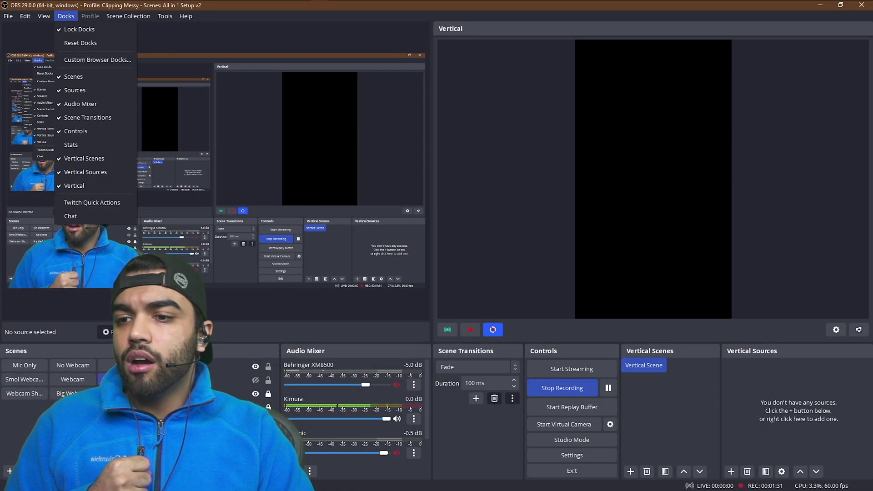
{"action": "key", "text": "Escape"}
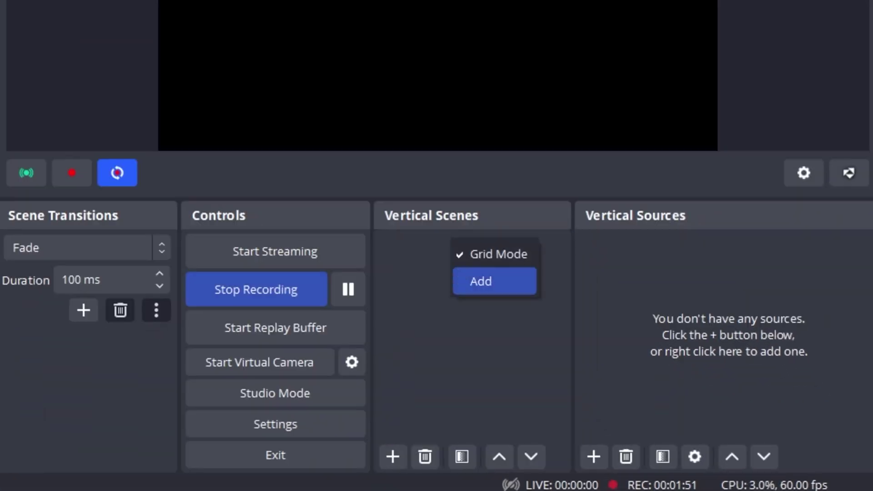
- Add a new vertical scene named "no webcam"
{"action": "left_click", "coordinate": [481, 281]}
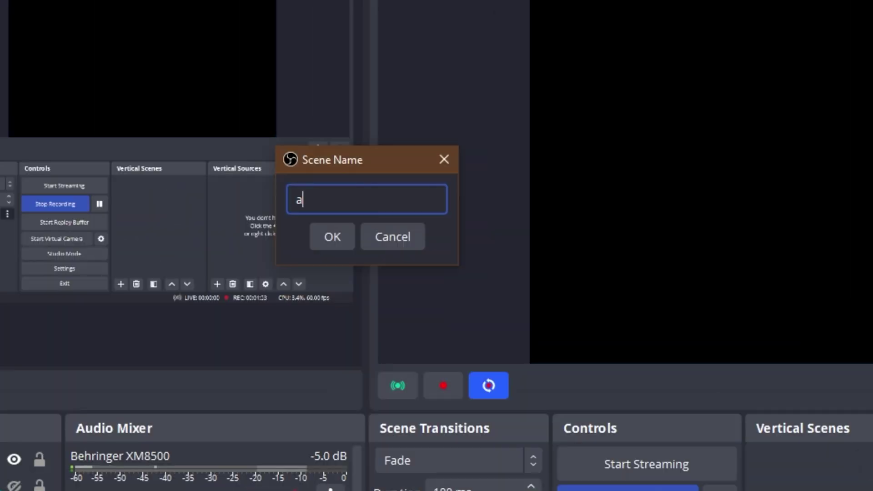
{"action": "key", "text": "BackSpace"}
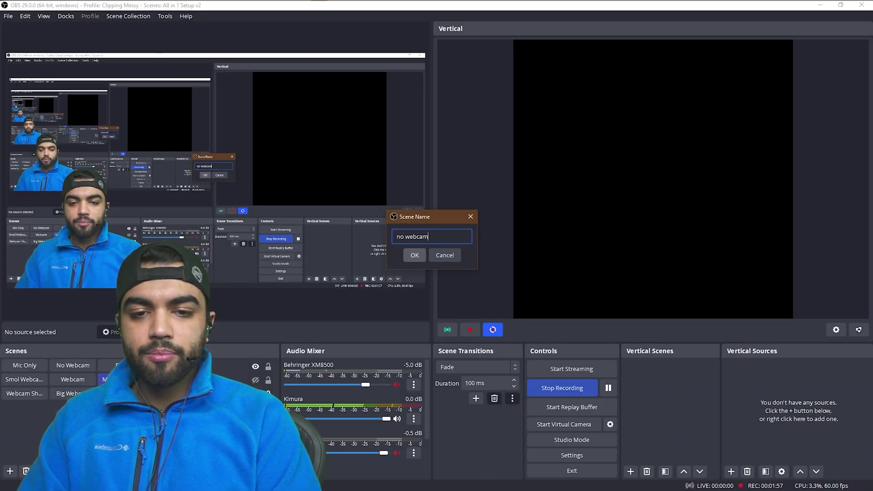
{"action": "key", "text": "Return"}
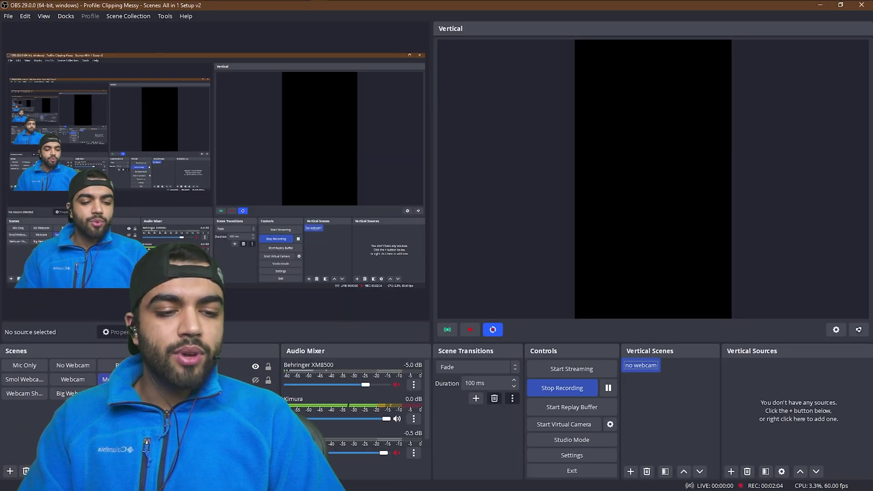
- Add the existing Display Capture source to the "no webcam" vertical scene
{"action": "left_click", "coordinate": [775, 381]}
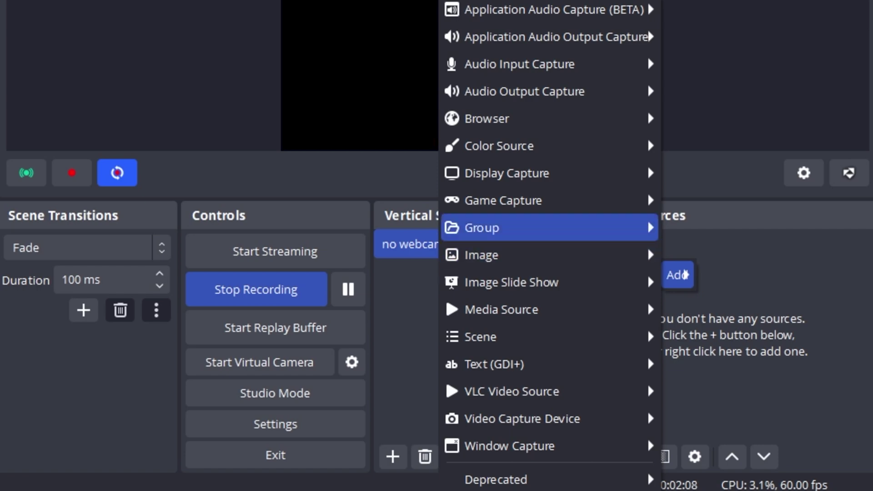
{"action": "mouse_move", "coordinate": [548, 174]}
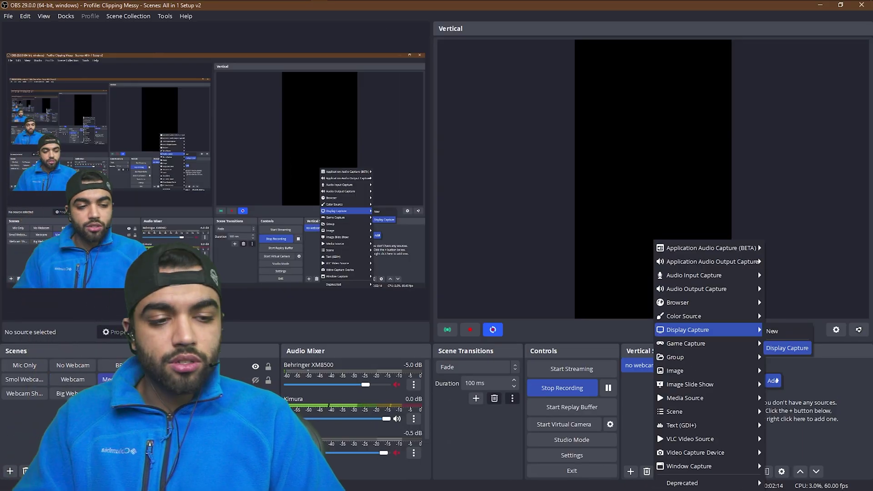
{"action": "left_click", "coordinate": [787, 348]}
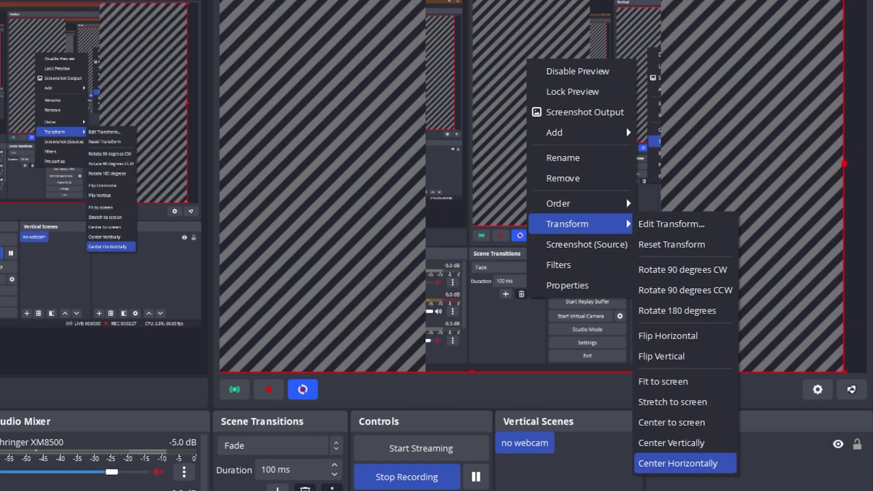
- Center the Display Capture horizontally on the vertical canvas and lock the source
{"action": "left_click", "coordinate": [678, 463]}
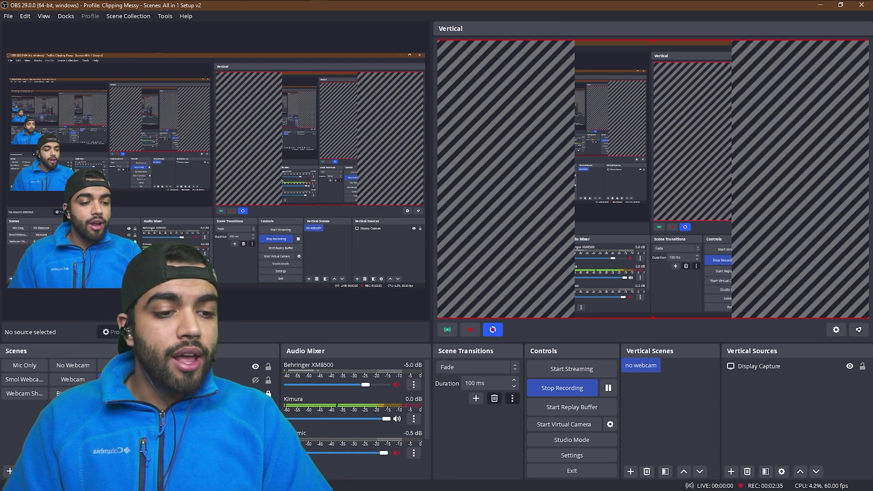
{"action": "left_click", "coordinate": [862, 367]}
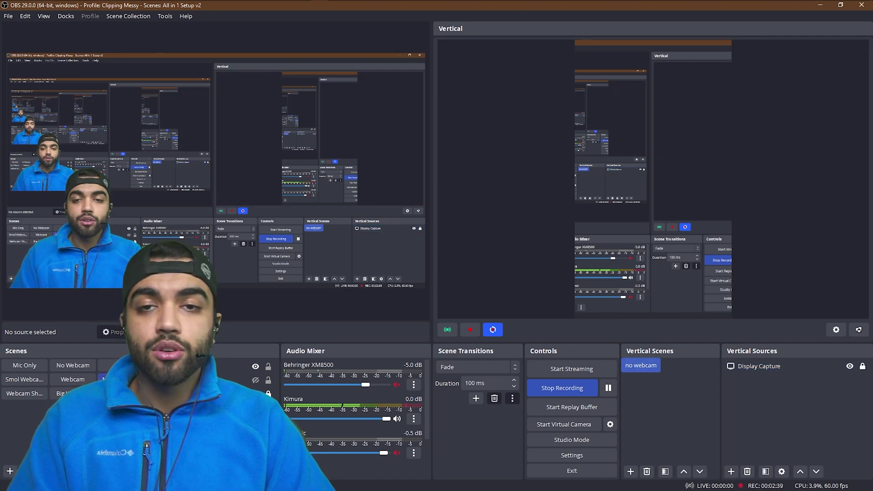
- Link the "no webcam" vertical scene to the main No Webcam scene
{"action": "right_click", "coordinate": [643, 366]}
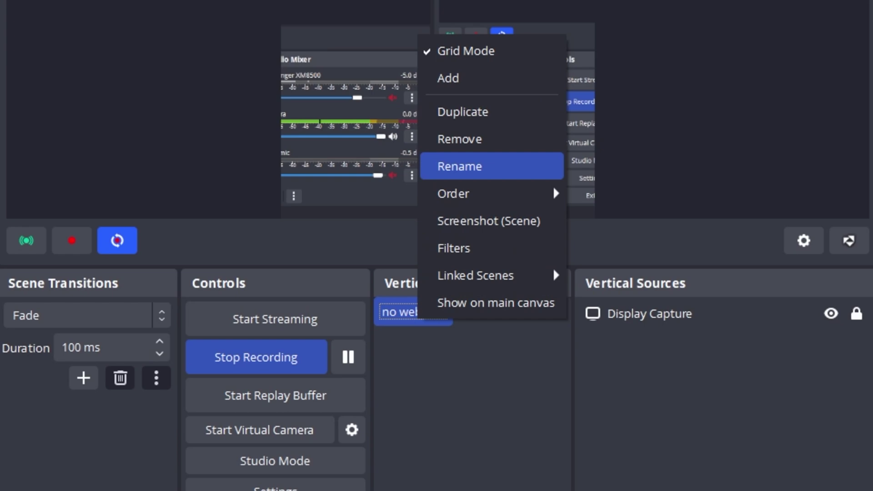
{"action": "mouse_move", "coordinate": [491, 275]}
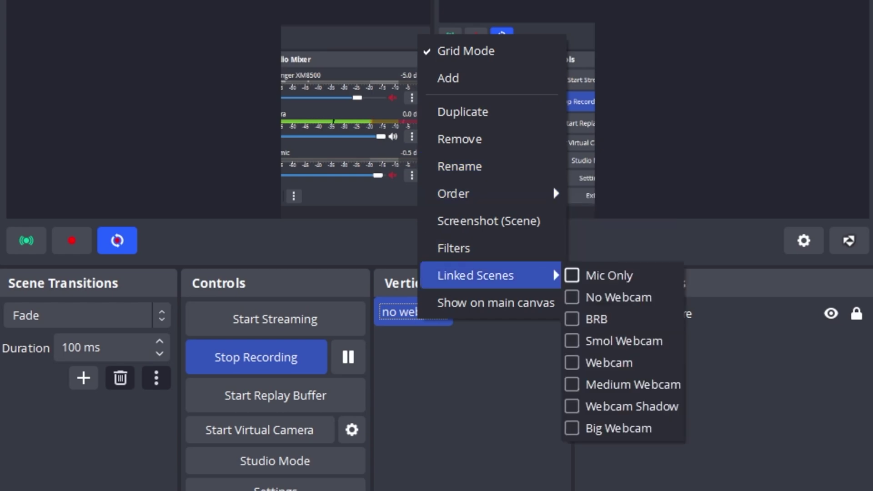
{"action": "left_click", "coordinate": [572, 297]}
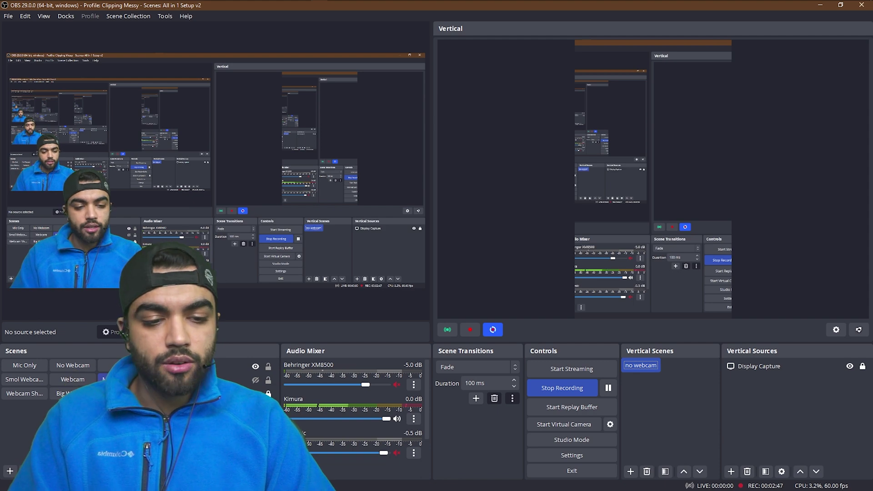
- Duplicate the "no webcam" vertical scene and name the copy "webcam 1"
{"action": "right_click", "coordinate": [658, 365]}
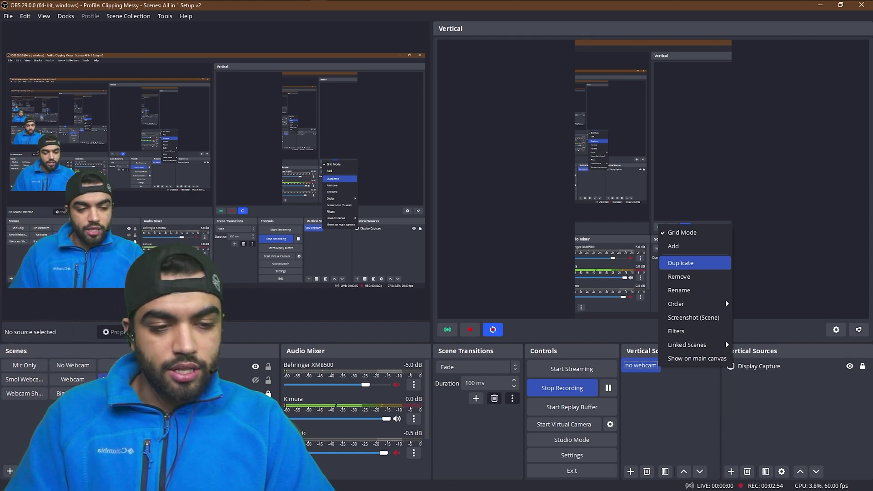
{"action": "left_click", "coordinate": [682, 263]}
{"action": "type", "text": "w"}
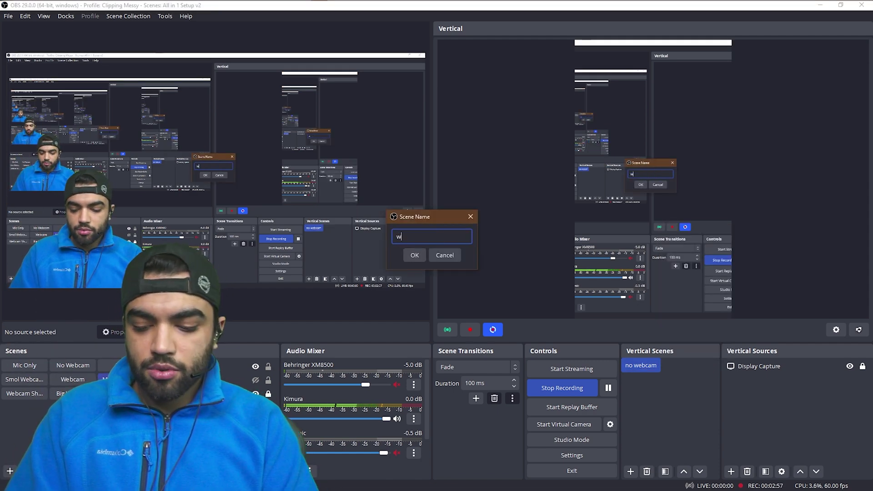
{"action": "type", "text": "ebcam 1"}
{"action": "key", "text": "Return"}
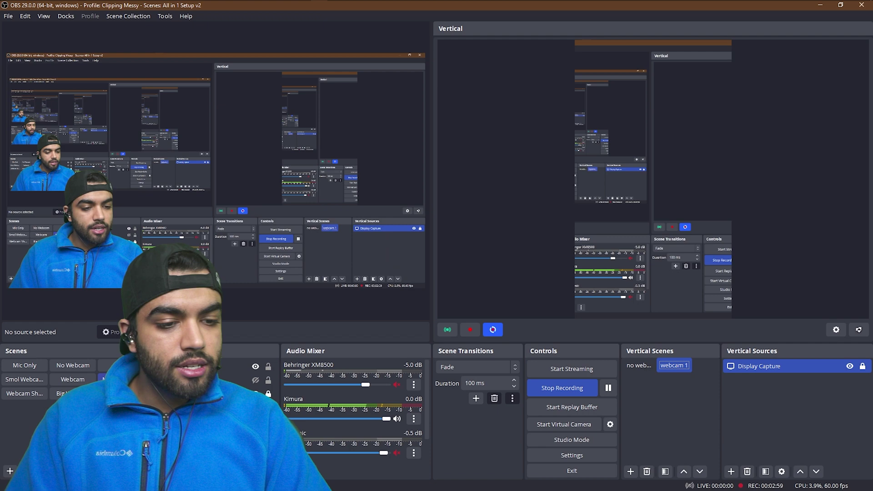
- Add the Webcam scene as a source to "webcam 1" and shrink it at the bottom of the vertical canvas
{"action": "left_click", "coordinate": [778, 391]}
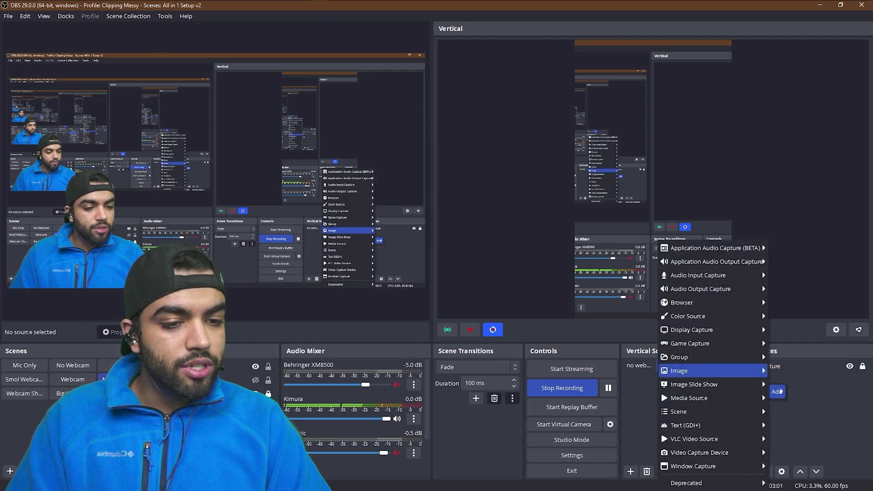
{"action": "mouse_move", "coordinate": [710, 412]}
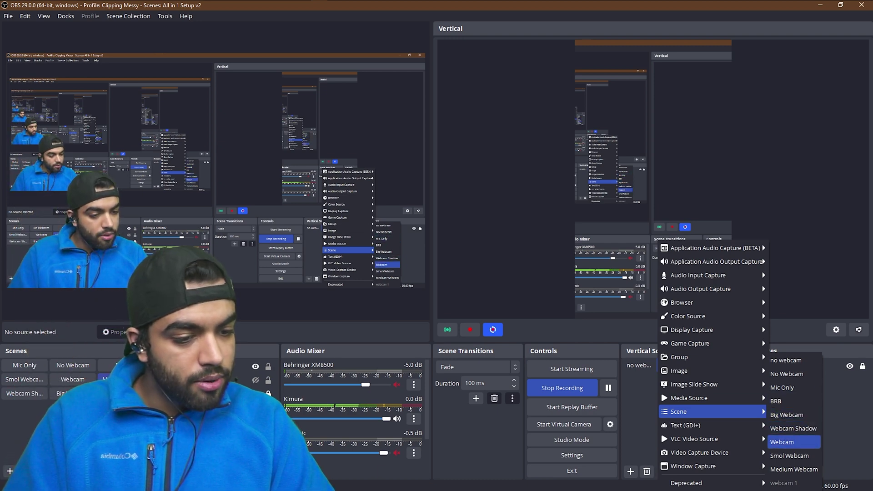
{"action": "left_click", "coordinate": [783, 442]}
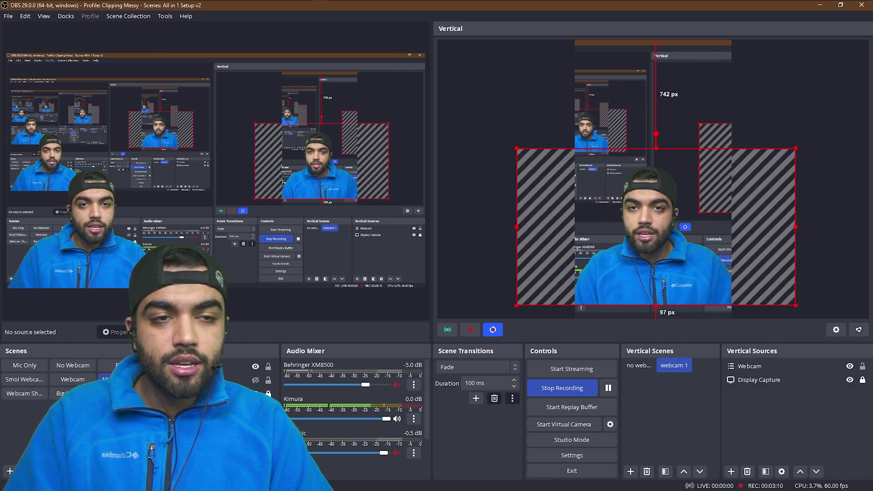
{"action": "left_click_drag", "start_coordinate": [656, 226], "coordinate": [657, 236]}
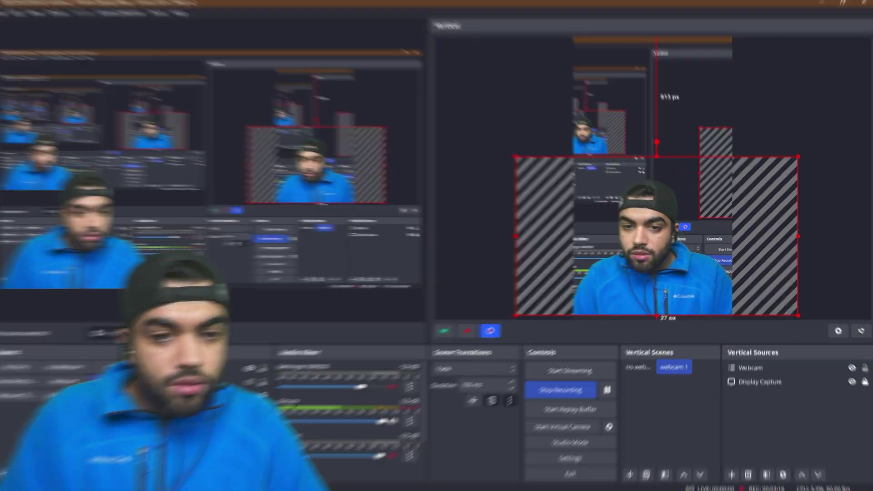
{"action": "left_click_drag", "start_coordinate": [516, 156], "coordinate": [628, 219]}
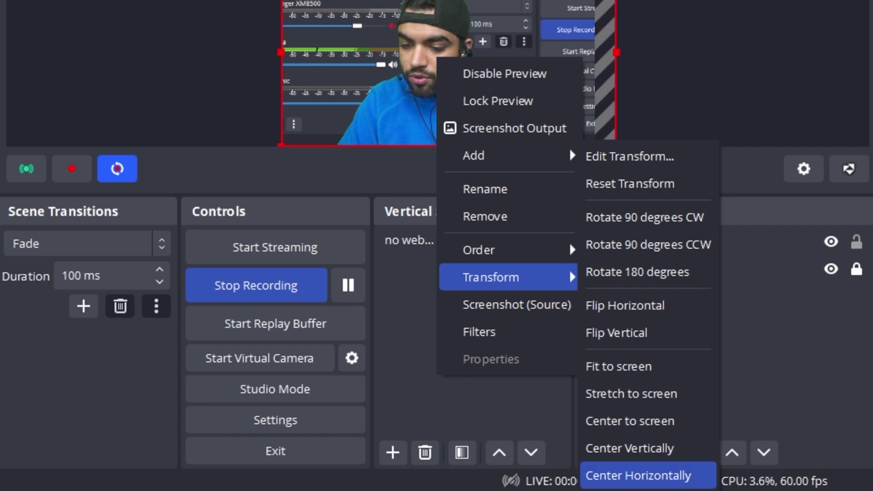
- Center the Webcam source horizontally on the vertical canvas and lock it
{"action": "left_click", "coordinate": [638, 476]}
{"action": "left_click", "coordinate": [856, 242]}
{"action": "left_click", "coordinate": [480, 240]}
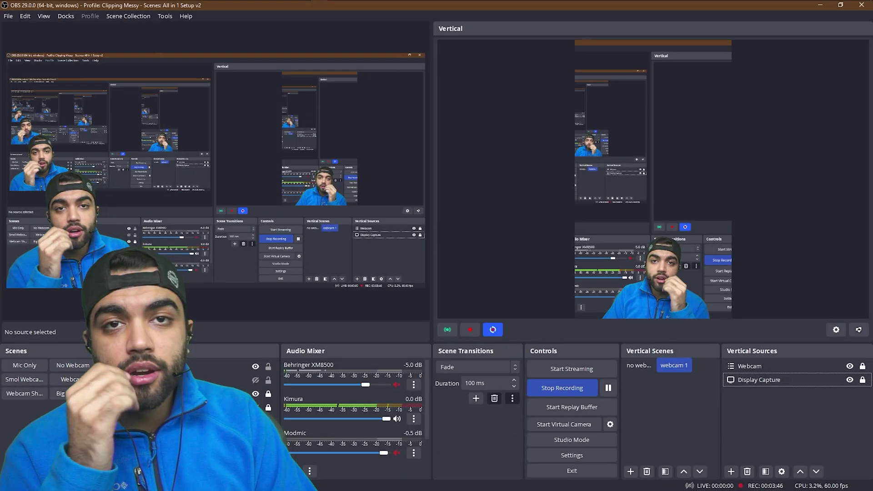
- Add the existing Streamlabs browser source to "webcam 1" and place it in the canvas's upper half, about 338 px from the top
{"action": "right_click", "coordinate": [753, 425]}
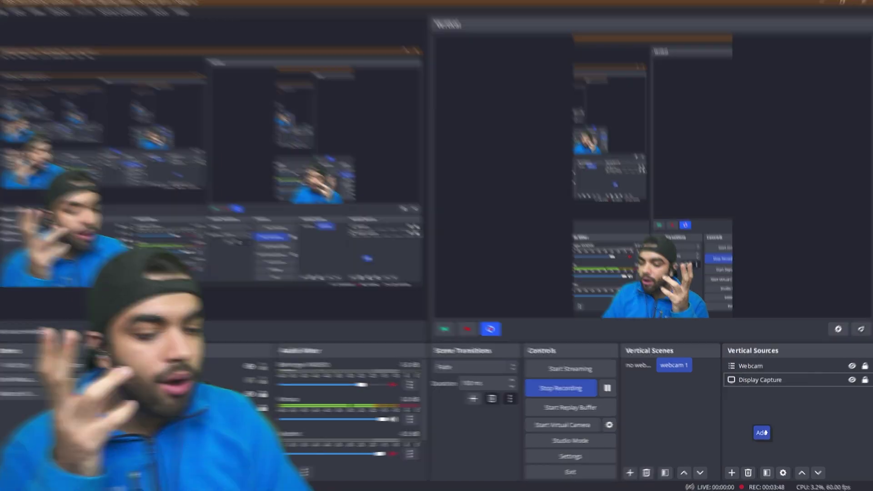
{"action": "mouse_move", "coordinate": [762, 432]}
{"action": "key", "text": "Up"}
{"action": "key", "text": "Up"}
{"action": "key", "text": "Up"}
{"action": "key", "text": "Down"}
{"action": "key", "text": "Down"}
{"action": "key", "text": "Down"}
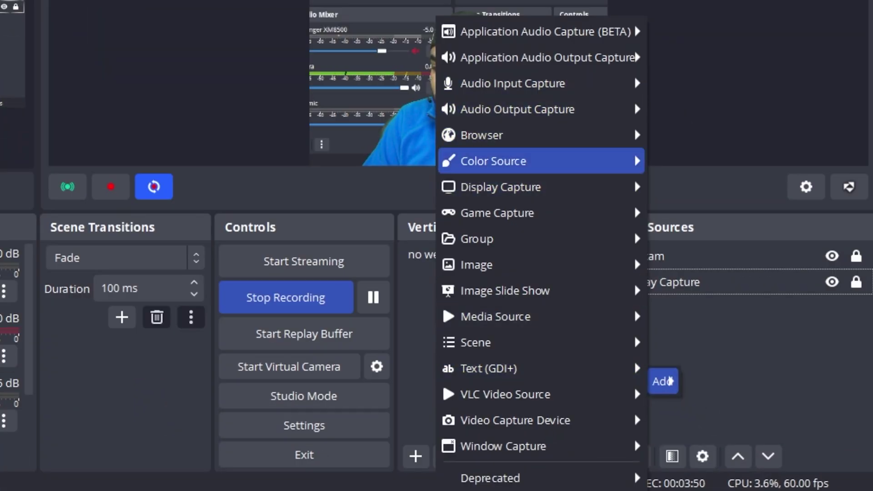
{"action": "key", "text": "Right"}
{"action": "key", "text": "Up"}
{"action": "key", "text": "Right"}
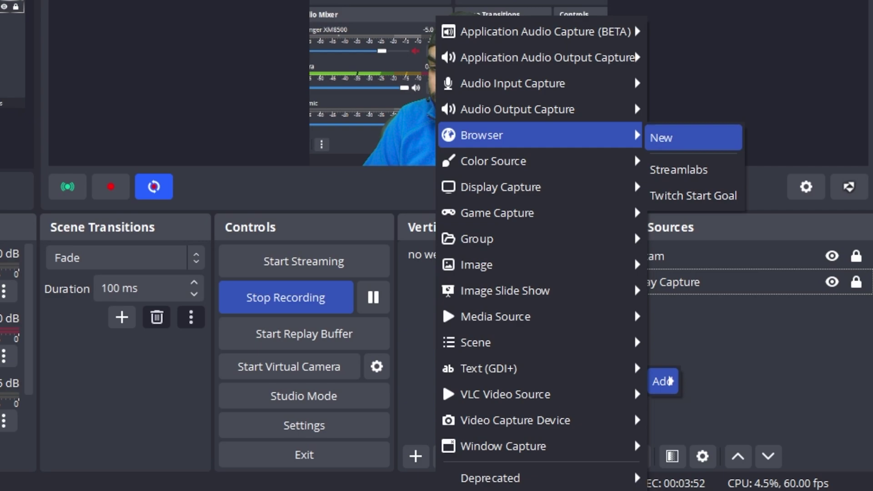
{"action": "key", "text": "Down"}
{"action": "key", "text": "Down"}
{"action": "key", "text": "Up"}
{"action": "key", "text": "Return"}
{"action": "left_click_drag", "start_coordinate": [633, 84], "coordinate": [654, 163]}
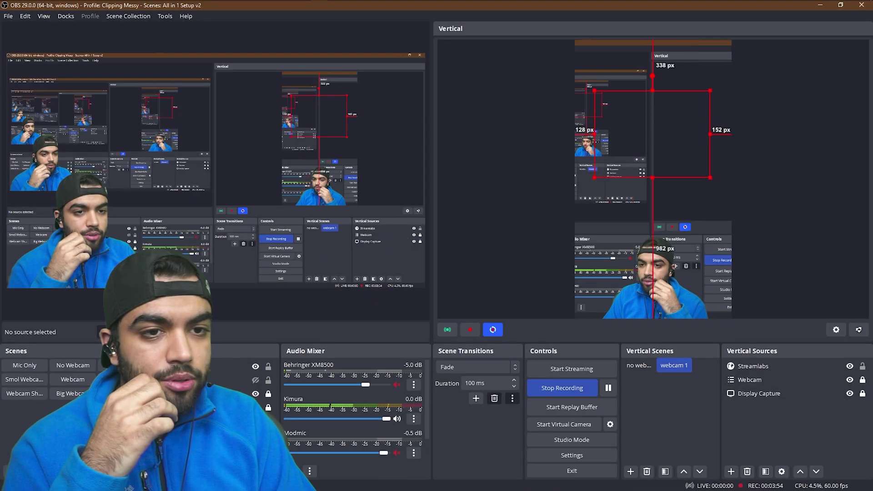
- Center the Streamlabs source on the vertical canvas and move it up to about 47 px from the canvas's upper edge
{"action": "right_click", "coordinate": [480, 150]}
{"action": "mouse_move", "coordinate": [531, 361]}
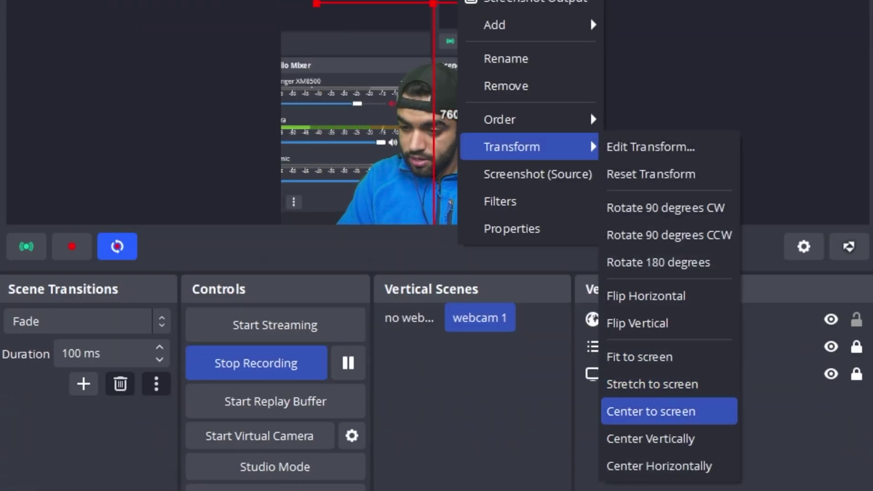
{"action": "key", "text": "Return"}
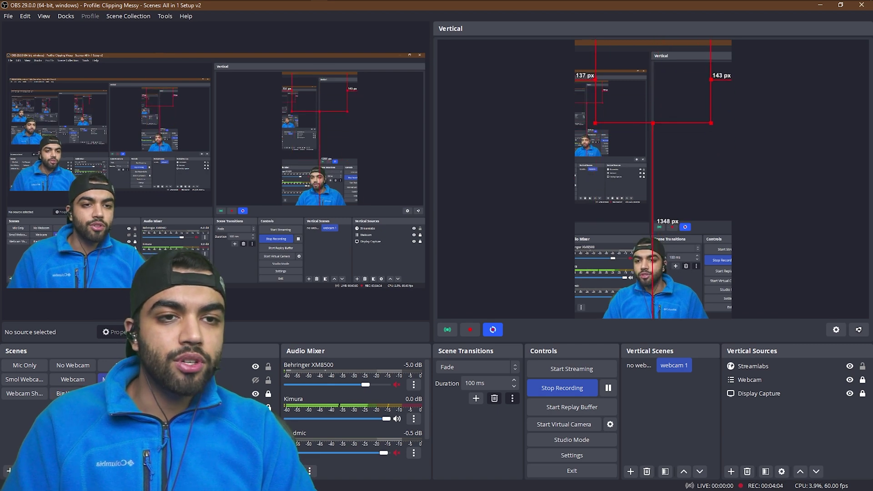
{"action": "mouse_move", "coordinate": [653, 85]}
{"action": "left_mouse_down"}
{"action": "mouse_move", "coordinate": [633, 85]}
{"action": "mouse_move", "coordinate": [661, 70]}
{"action": "mouse_move", "coordinate": [654, 76]}
{"action": "left_mouse_up"}
- Remove the Streamlabs source from the "webcam 1" vertical scene and confirm the removal
{"action": "left_click", "coordinate": [753, 367]}
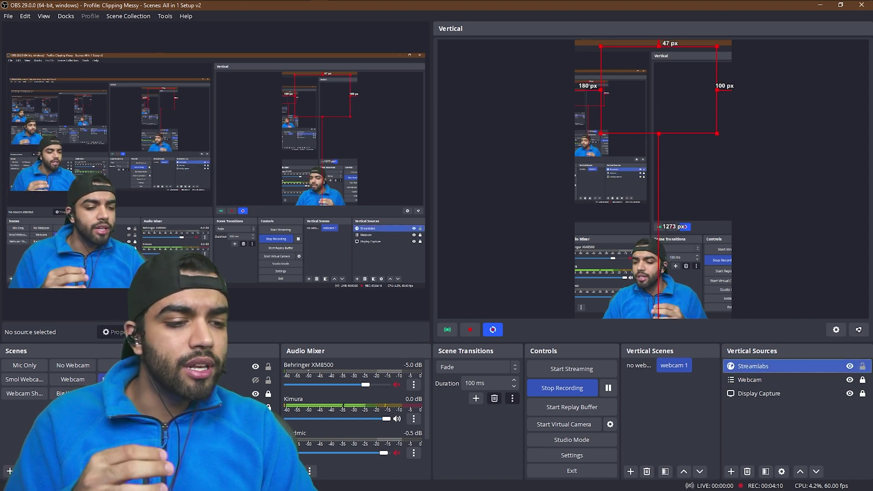
{"action": "right_click", "coordinate": [812, 366]}
{"action": "left_click", "coordinate": [832, 415]}
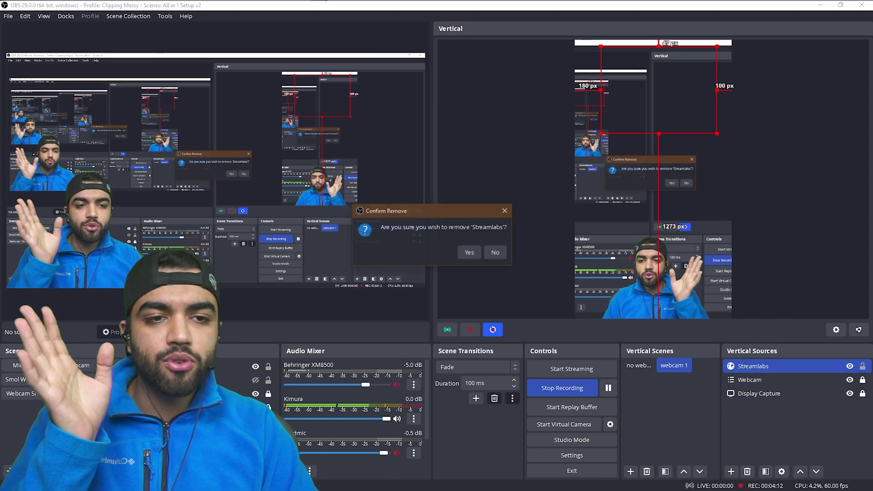
{"action": "key", "text": "Return"}
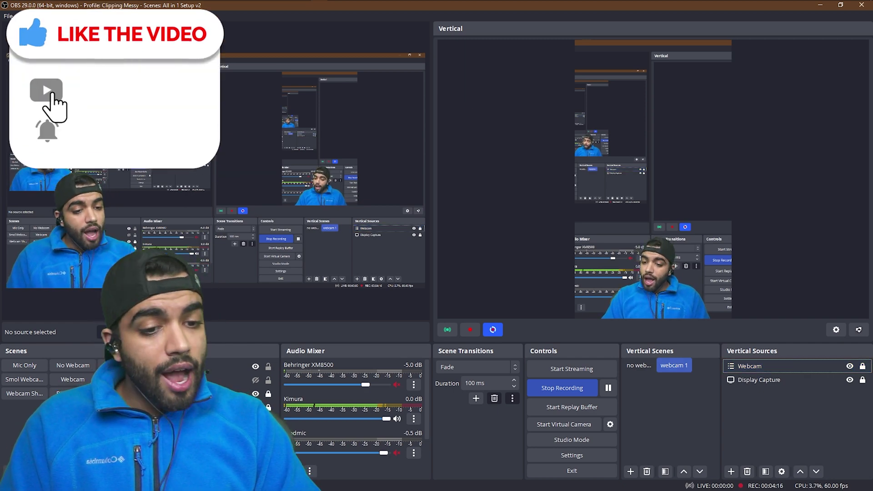
- Link the "webcam 1" vertical scene to a scene of the main canvas
{"action": "right_click", "coordinate": [672, 365]}
{"action": "mouse_move", "coordinate": [701, 346]}
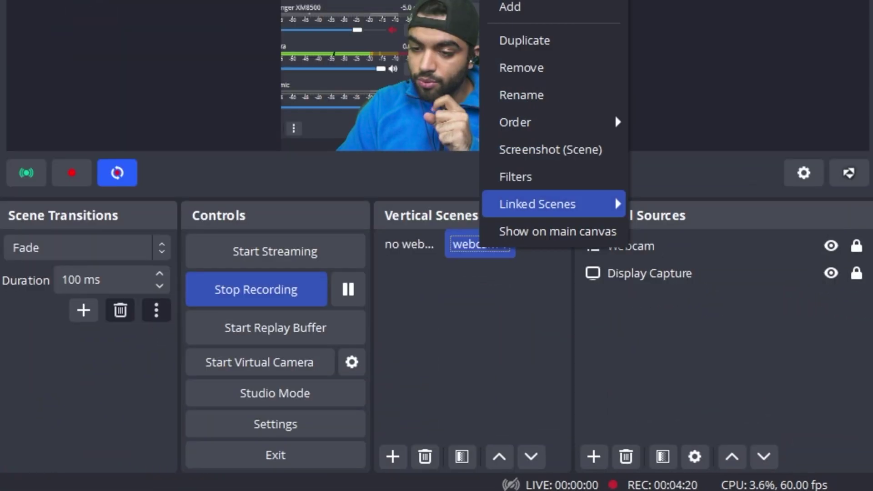
{"action": "mouse_move", "coordinate": [553, 204]}
{"action": "left_click", "coordinate": [634, 313]}
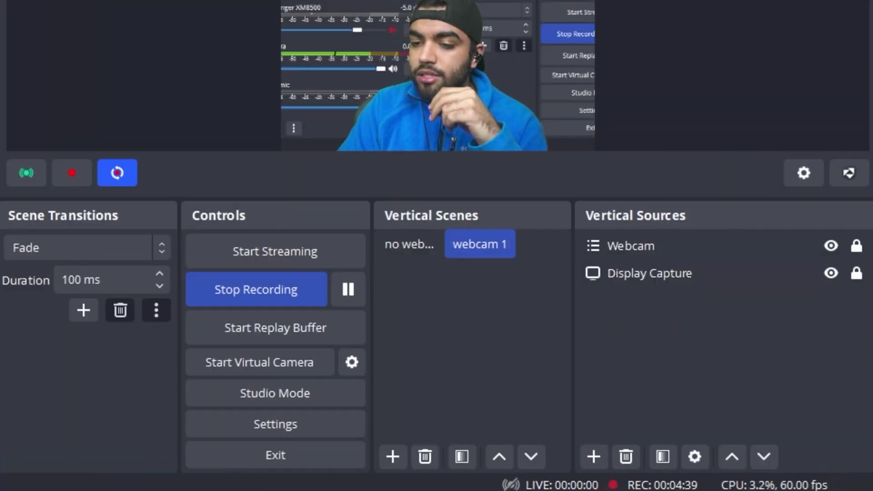
- Open the vertical canvas settings and choose 1080x1920 as the resolution
{"action": "left_click", "coordinate": [836, 329]}
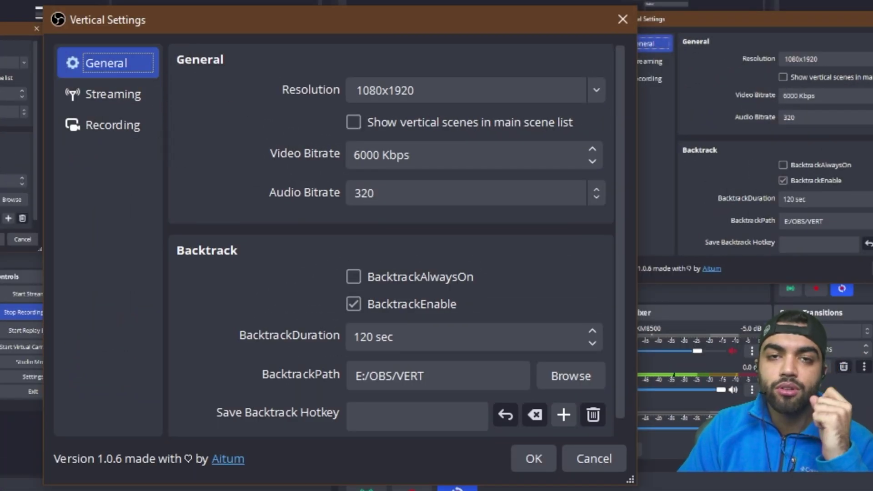
{"action": "left_click", "coordinate": [473, 90]}
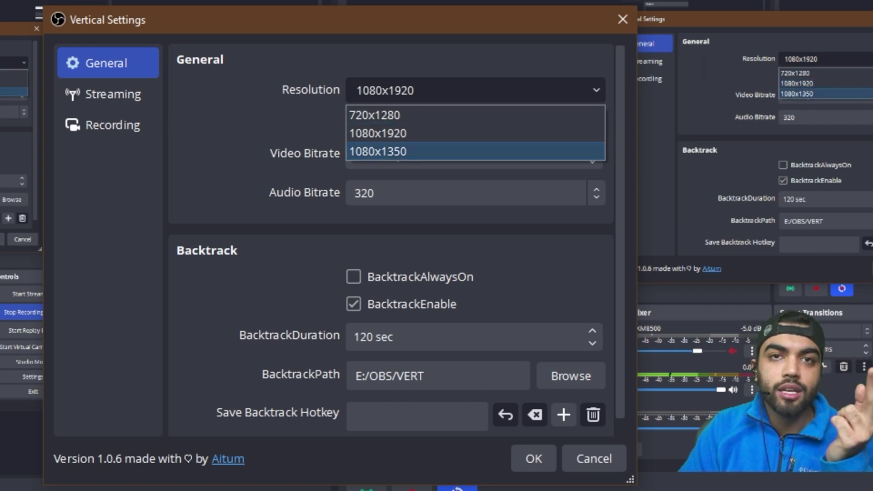
{"action": "left_click", "coordinate": [473, 133]}
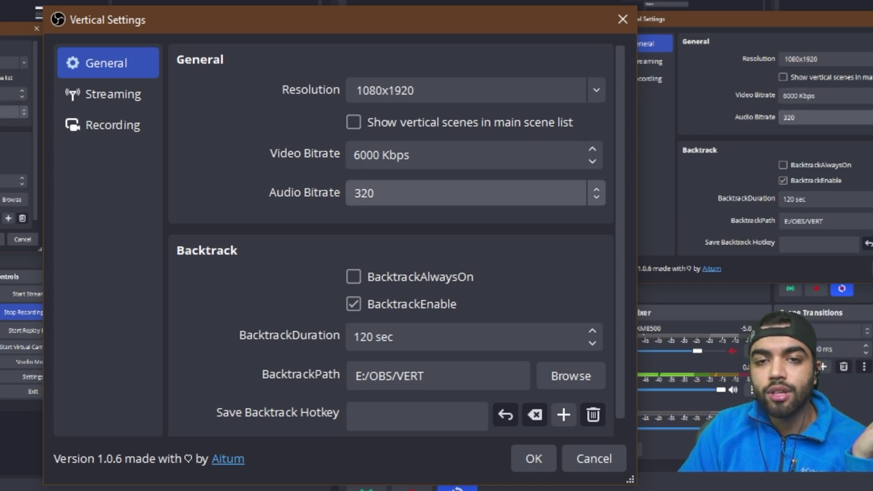
- Try an audio bitrate of 160 for the vertical canvas and set it back to 320
{"action": "left_click", "coordinate": [475, 193]}
{"action": "left_click", "coordinate": [475, 273]}
{"action": "left_click", "coordinate": [475, 193]}
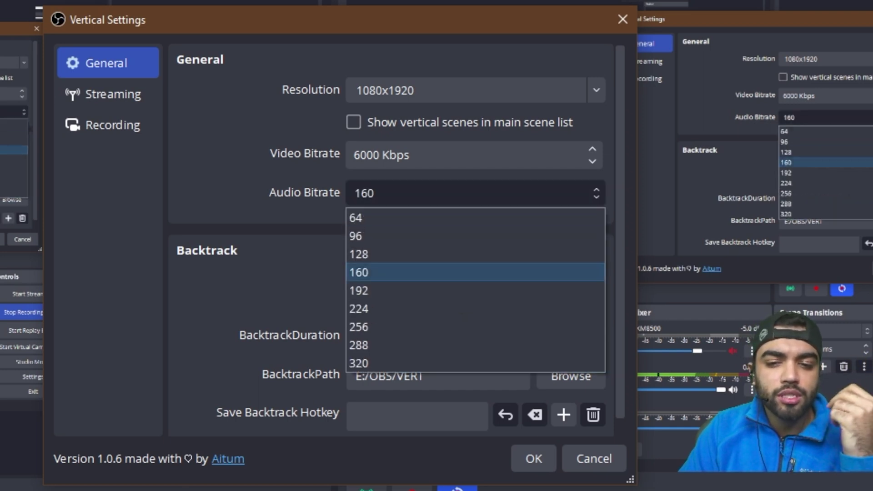
{"action": "left_click", "coordinate": [475, 363]}
- Set the Backtrack save path to the VERT folder inside OBS on the E: drive
{"action": "scroll", "coordinate": [391, 241], "scroll_direction": "down", "scroll_amount": 1}
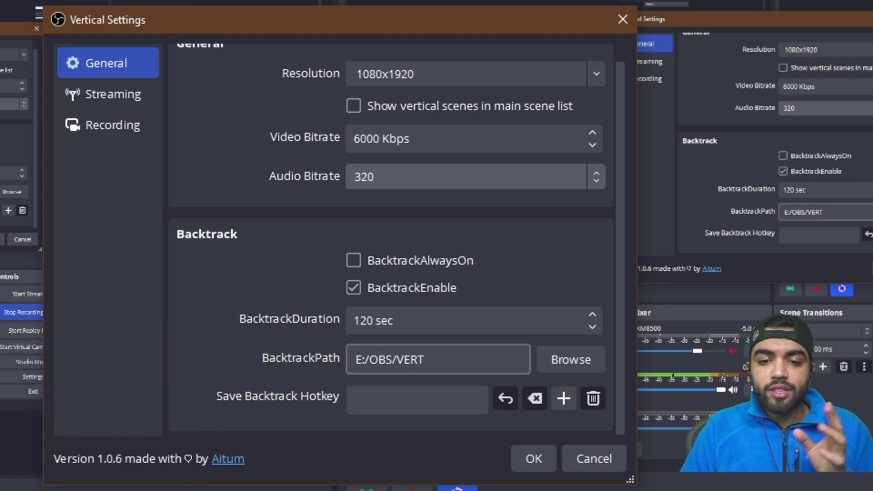
{"action": "left_click", "coordinate": [571, 359]}
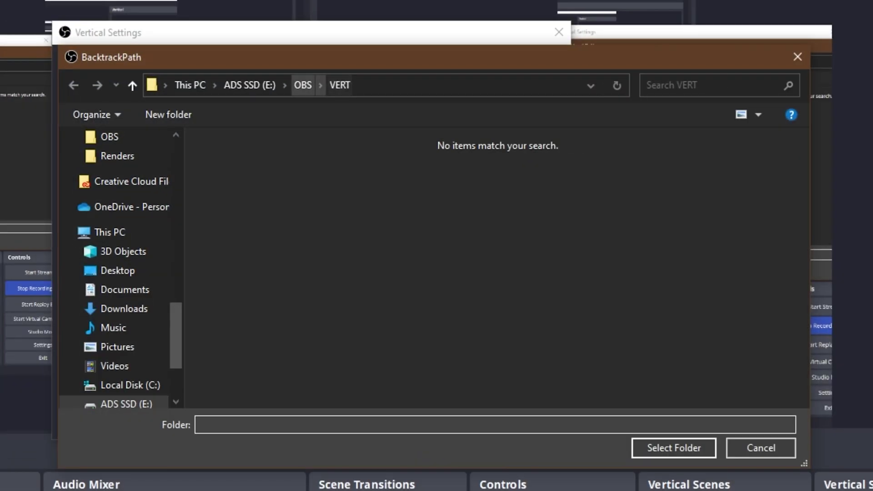
{"action": "left_click", "coordinate": [303, 86]}
{"action": "double_click", "coordinate": [227, 161]}
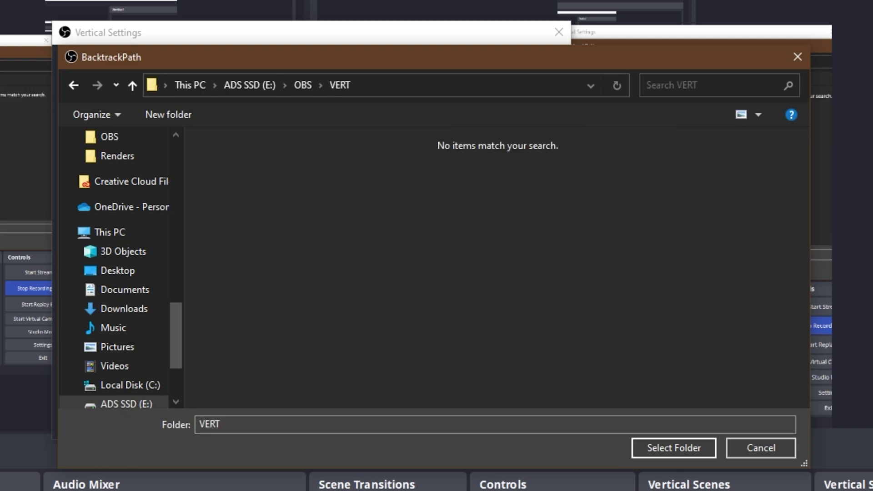
{"action": "left_click", "coordinate": [674, 448]}
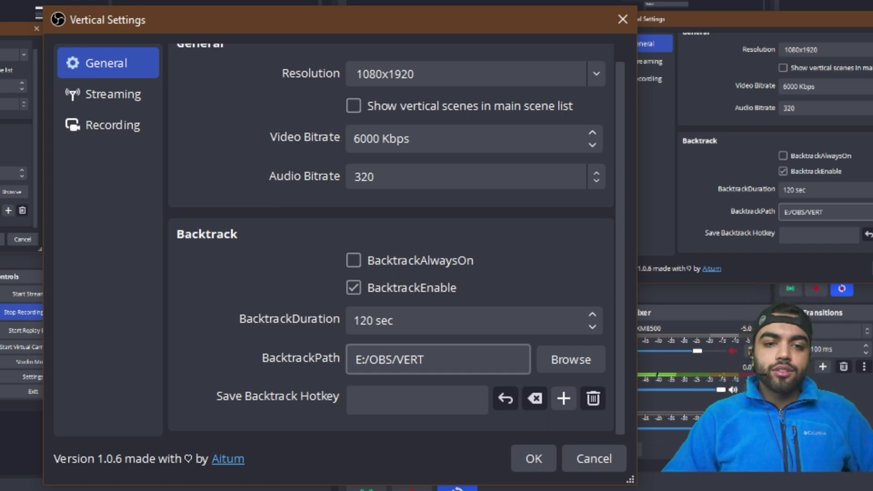
- Review the vertical canvas's Streaming settings for server, key and hotkeys, and its Recording settings
{"action": "left_click", "coordinate": [108, 94]}
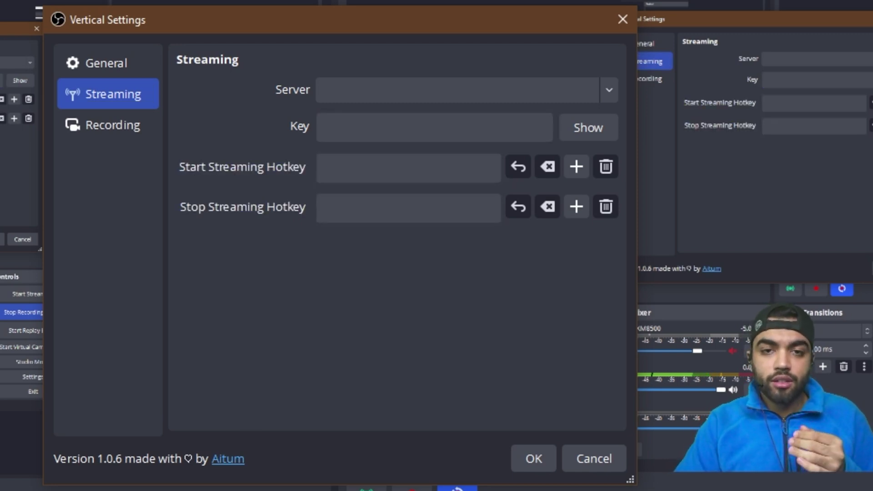
{"action": "left_click", "coordinate": [108, 125]}
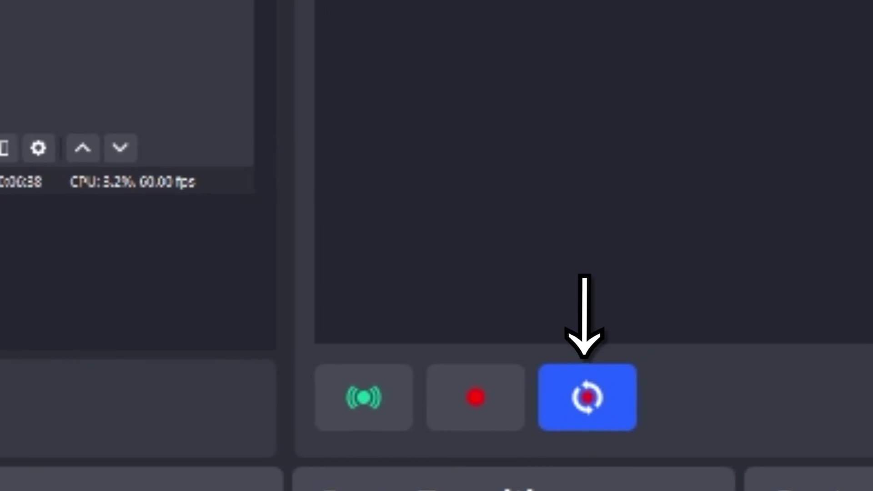
- Save a Backtrack clip of the vertical canvas and start recording it
{"action": "left_click", "coordinate": [572, 402]}
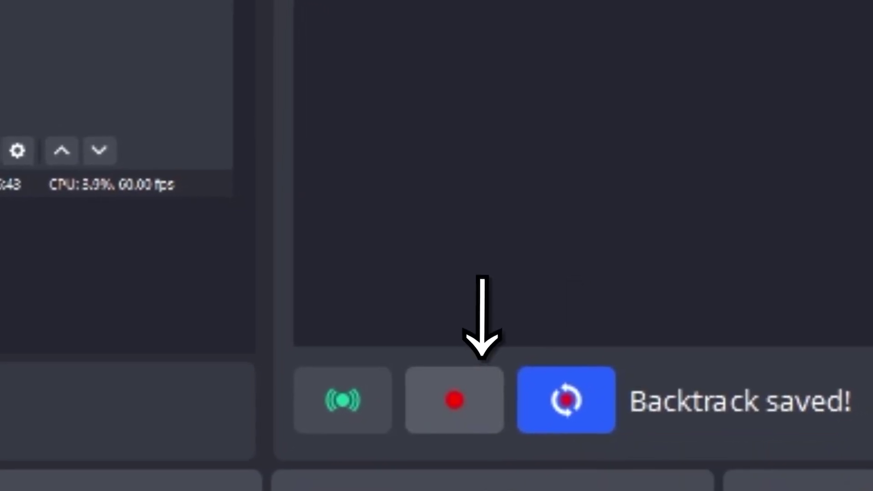
{"action": "left_click", "coordinate": [454, 401]}
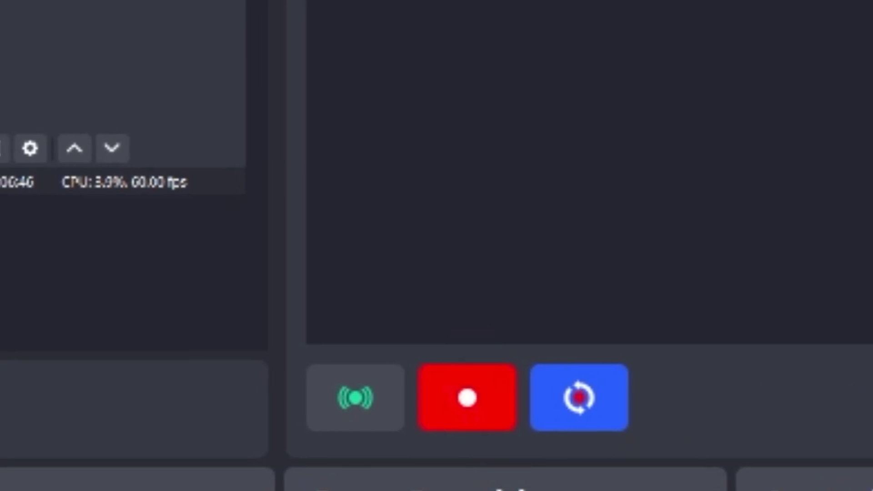